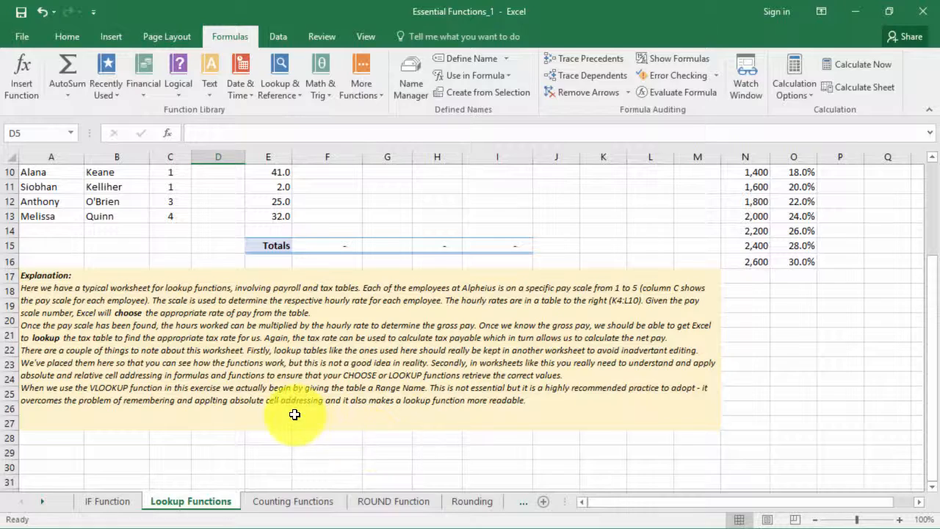
# Examine the payroll sheet's pay scale and hourly rate columns, the explanation text and the Hourly Rates table in K5:L9
pyautogui.scroll(3, 546, 288)
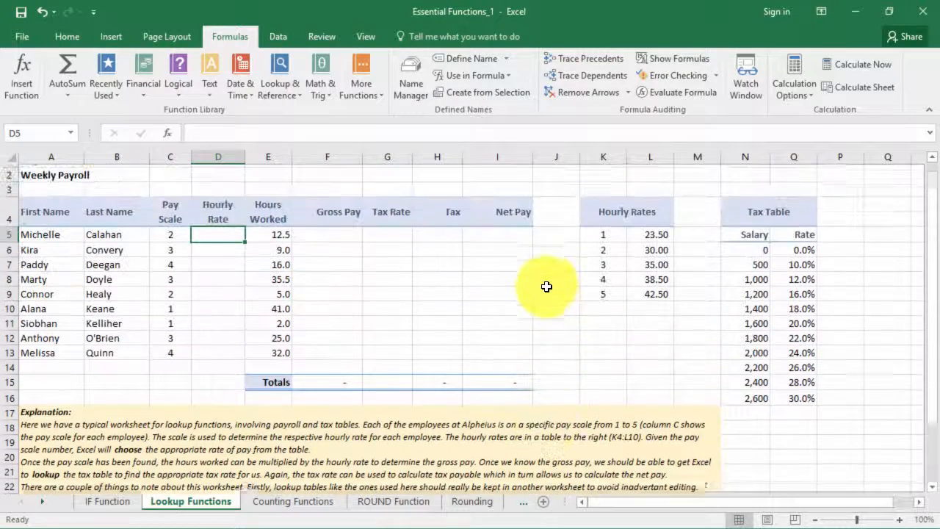
pyautogui.click(166, 252)
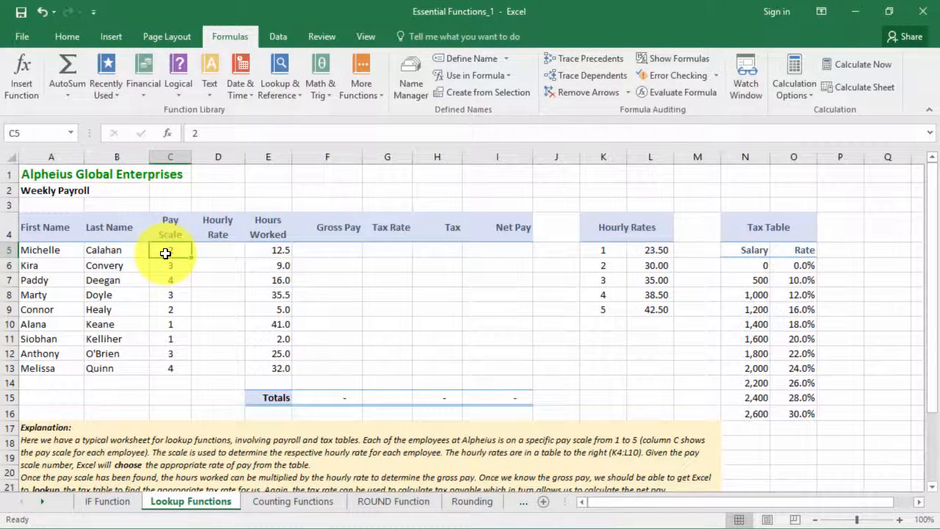
pyautogui.click(225, 250)
pyautogui.moveTo(609, 252); pyautogui.dragTo(656, 307)
pyautogui.click(216, 252)
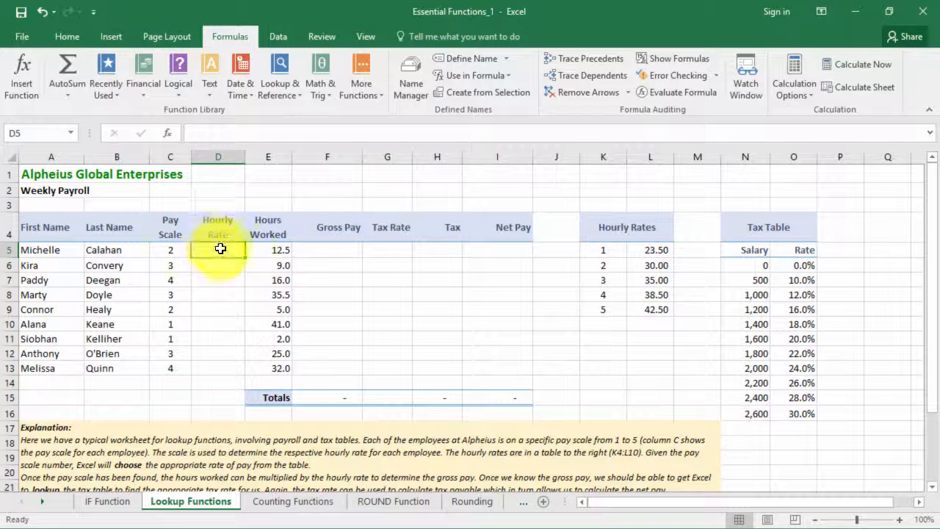
pyautogui.click(172, 249)
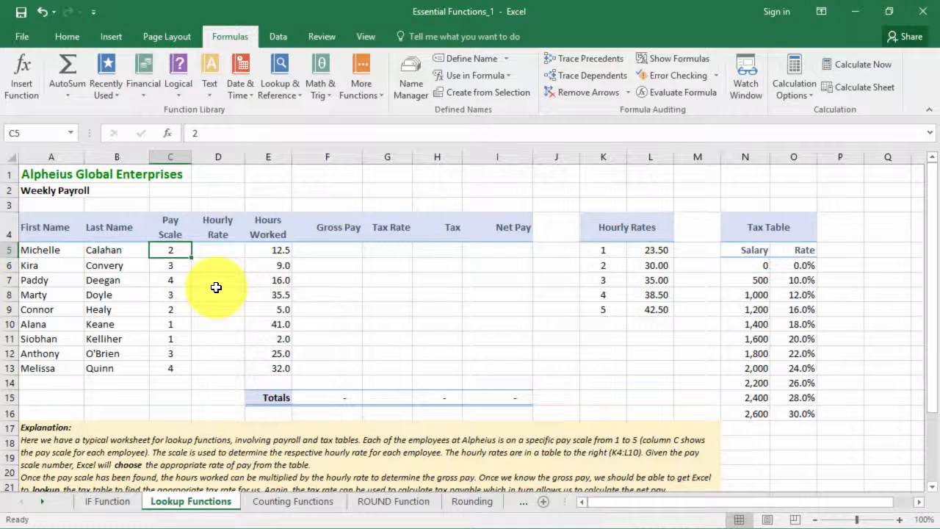
pyautogui.click(664, 265)
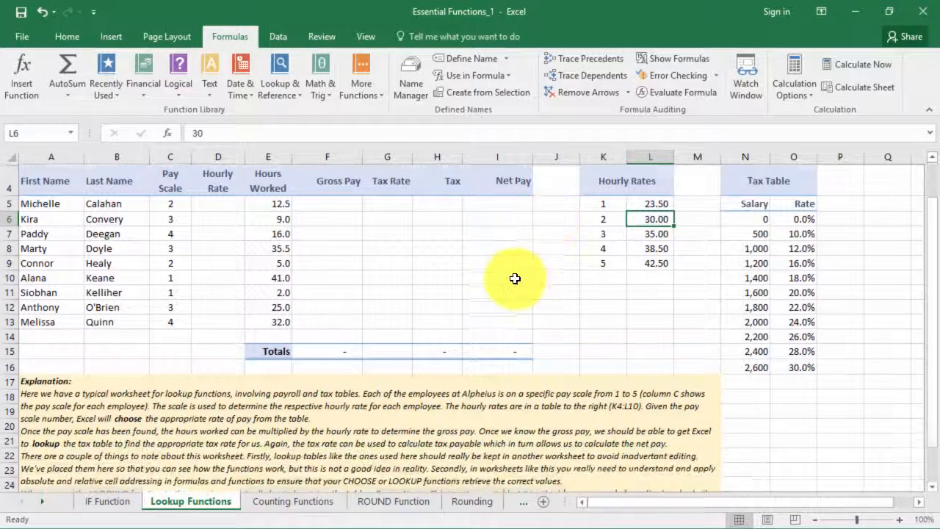
pyautogui.scroll(-2, 514, 277)
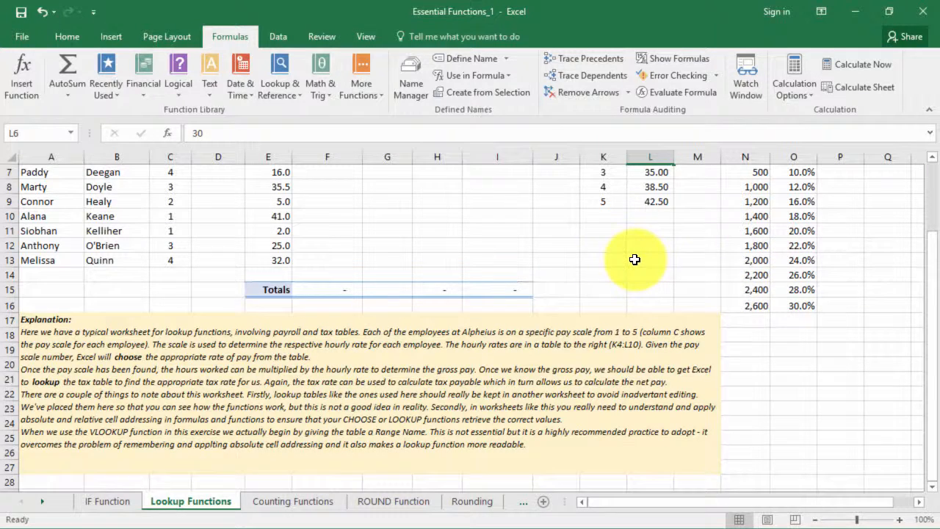
pyautogui.scroll(2, 633, 259)
pyautogui.moveTo(609, 248); pyautogui.dragTo(647, 310)
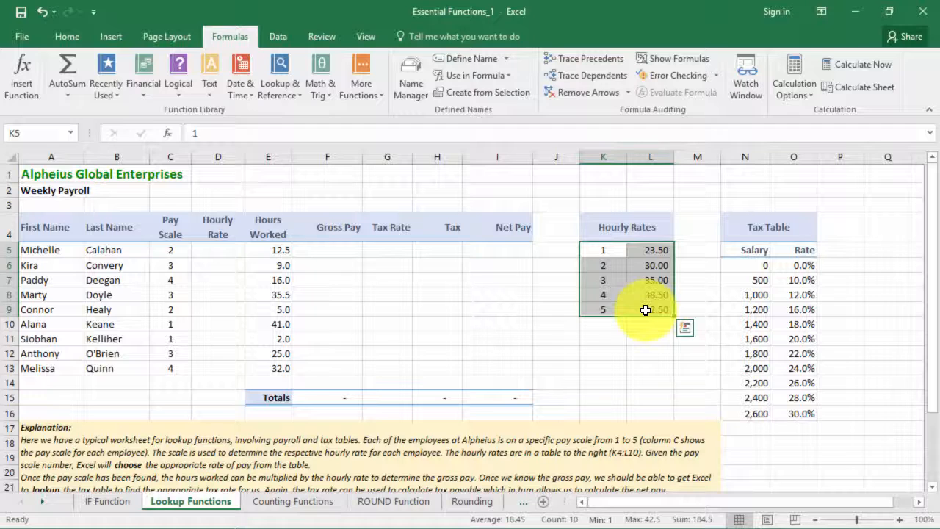
pyautogui.moveTo(604, 250); pyautogui.dragTo(611, 306)
pyautogui.moveTo(645, 250); pyautogui.dragTo(644, 306)
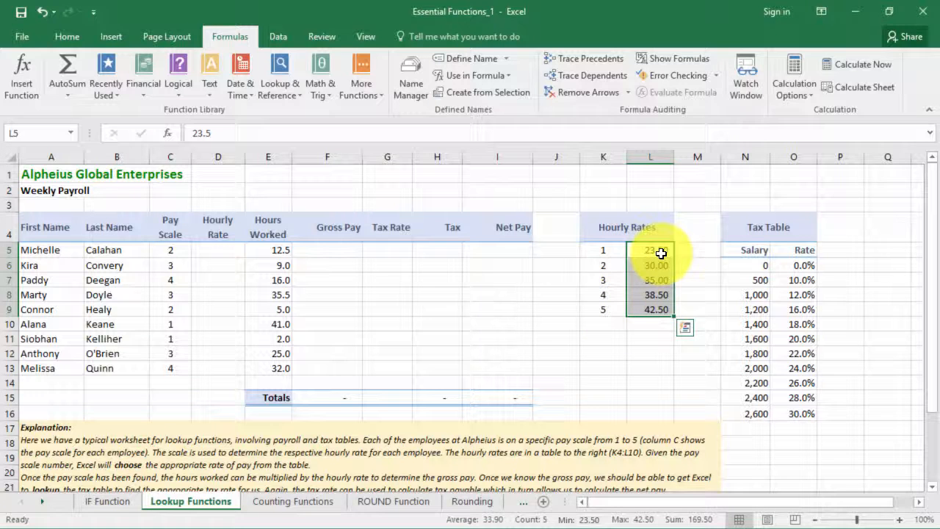
# Insert a CHOOSE function in the first employee's Hourly Rate cell, D5, with pay scale cell C5 as Index_num
pyautogui.click(242, 250)
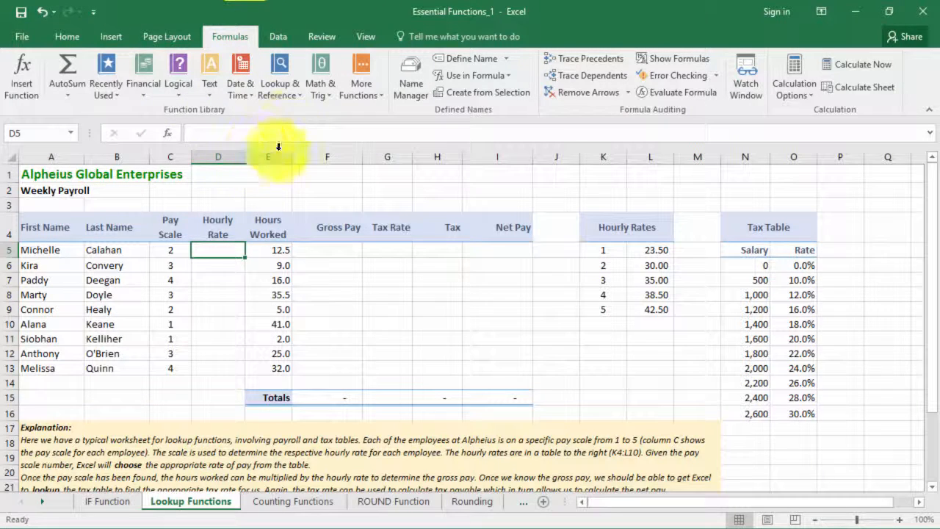
pyautogui.click(298, 94)
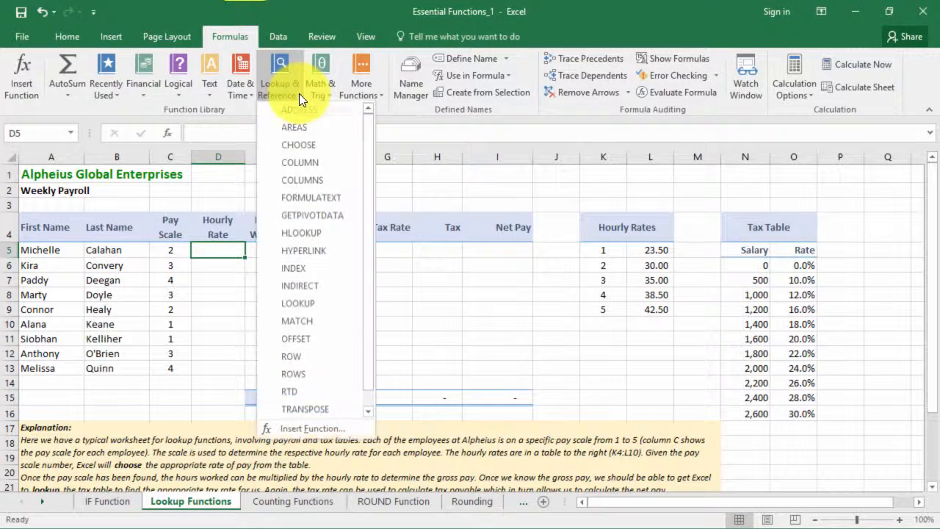
pyautogui.click(311, 147)
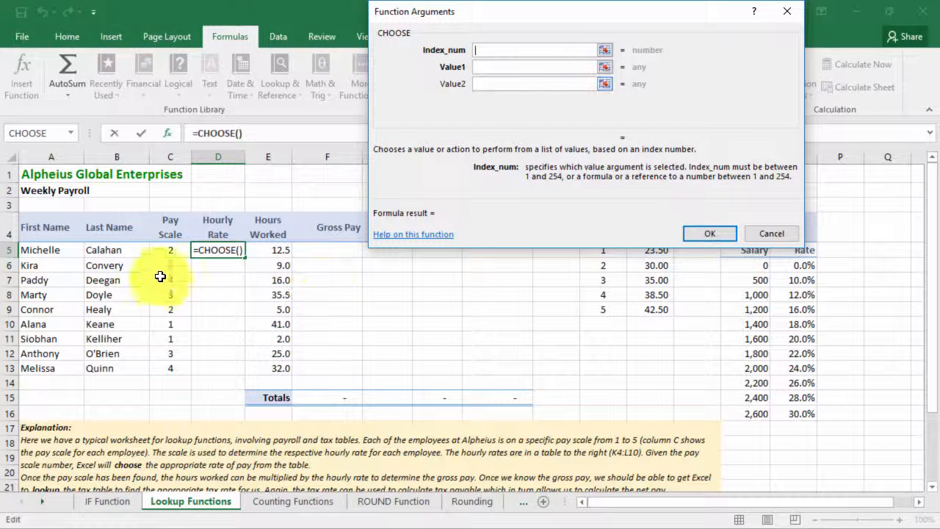
pyautogui.click(169, 249)
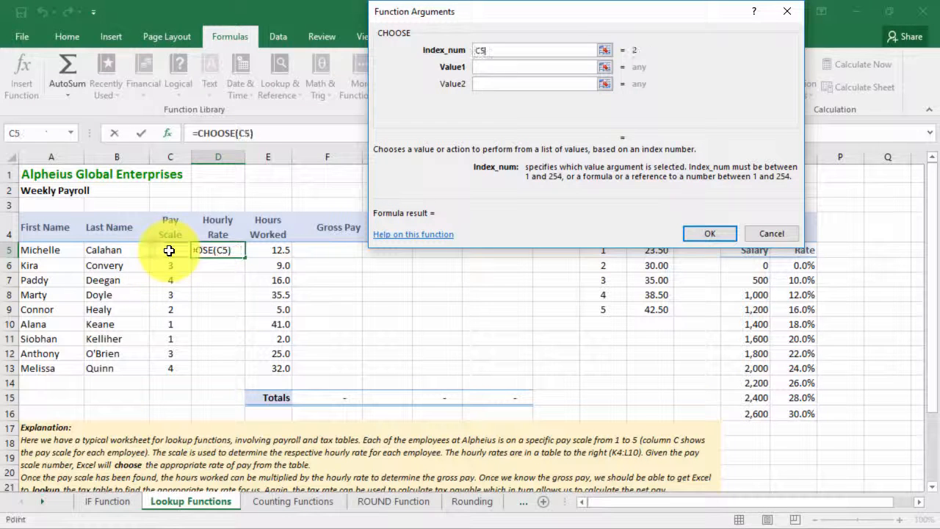
# Set the CHOOSE function's Value1 and Value2 to the absolute references $L$5 and $L$6
pyautogui.click(483, 68)
pyautogui.moveTo(526, 26); pyautogui.dragTo(300, 7)
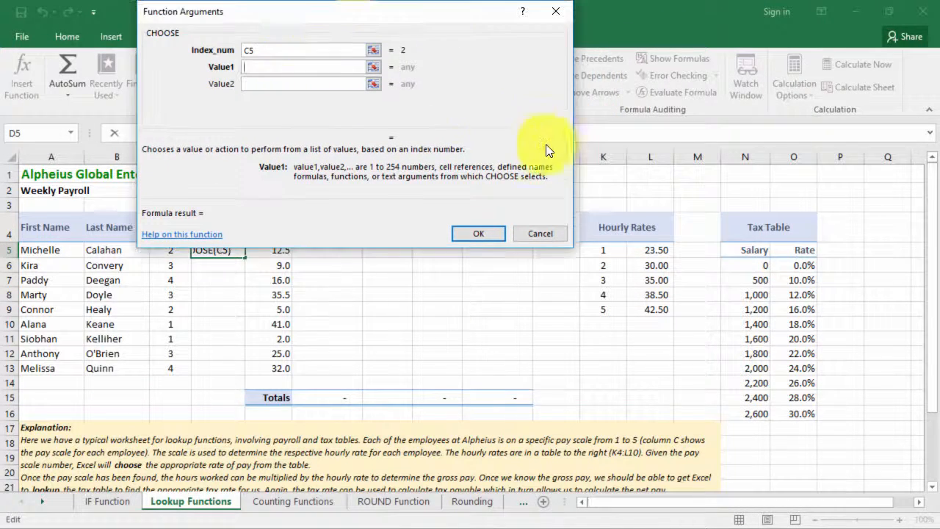
pyautogui.moveTo(442, 16); pyautogui.dragTo(443, 1)
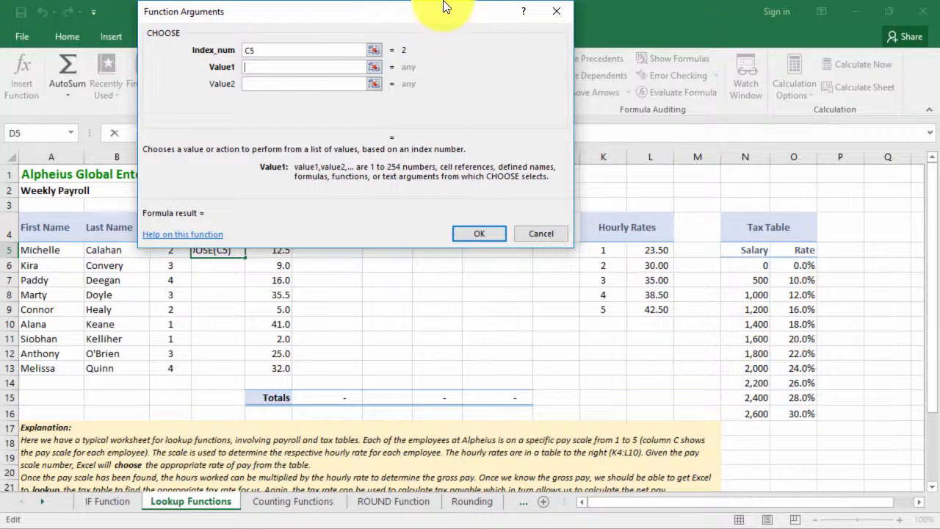
pyautogui.click(654, 250)
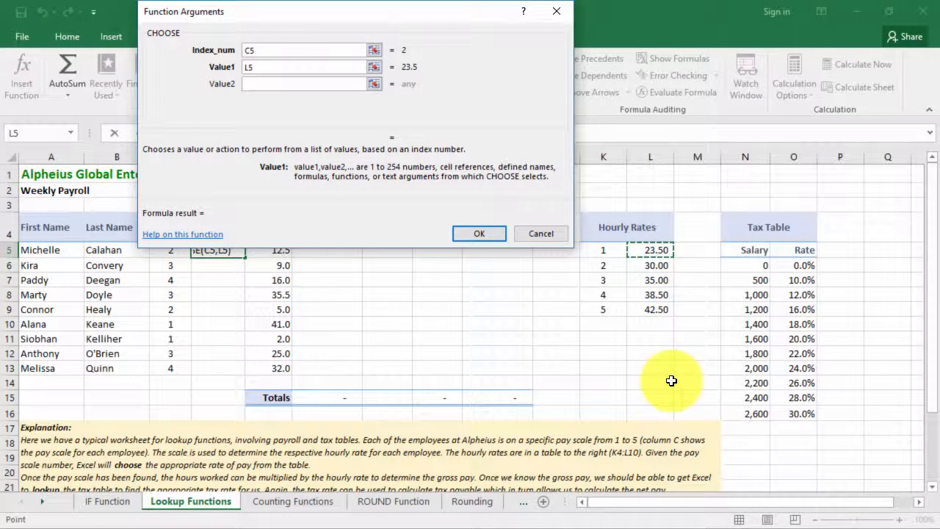
pyautogui.press('F4')
pyautogui.click(263, 85)
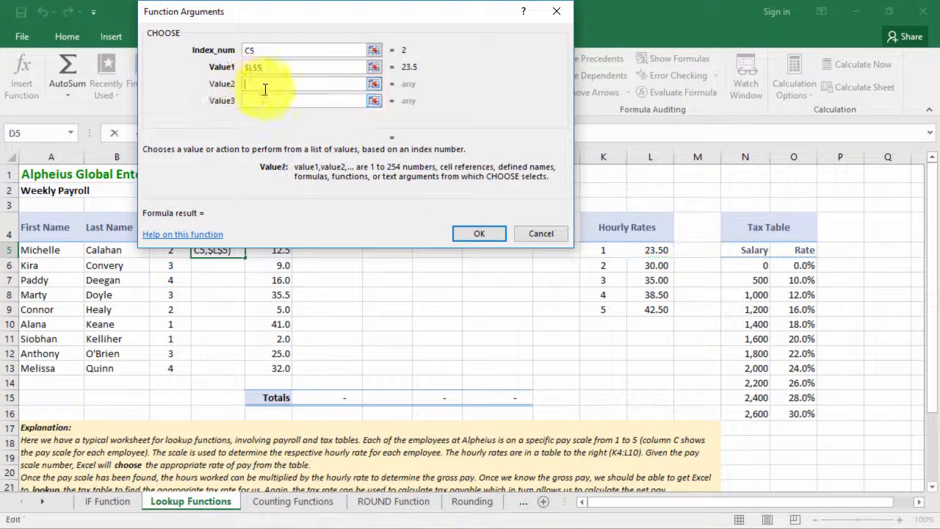
pyautogui.click(657, 265)
pyautogui.press('F4')
# Set Value3, Value4 and Value5 to the absolute references $L$7, $L$8 and $L$9, and complete the CHOOSE formula
pyautogui.click(263, 100)
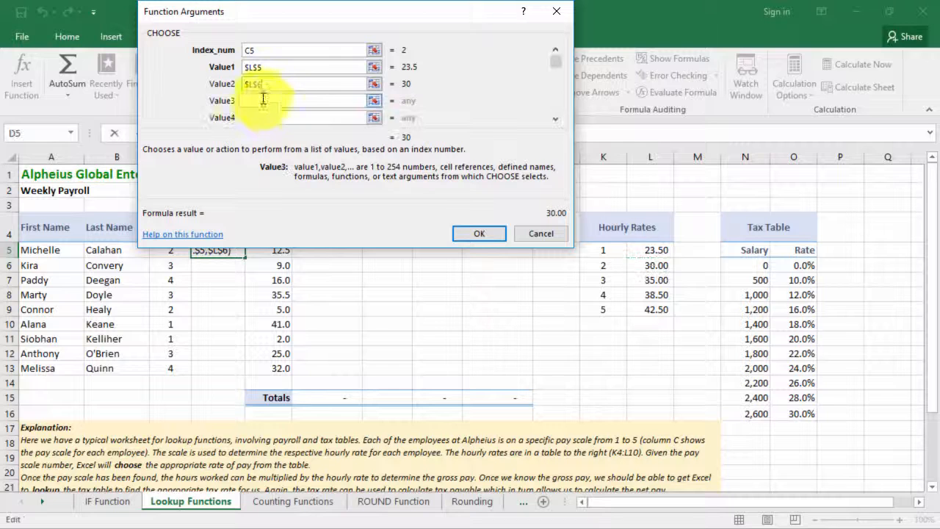
pyautogui.click(658, 280)
pyautogui.press('F4')
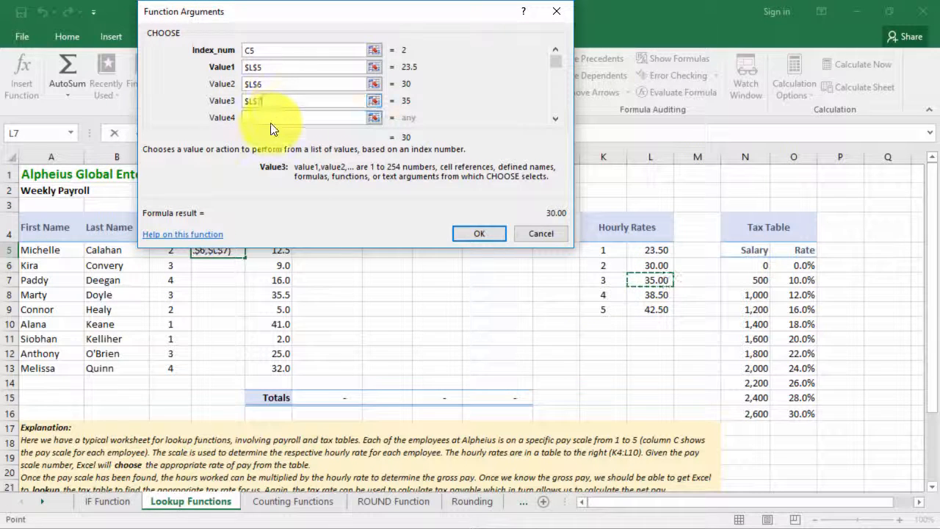
pyautogui.click(270, 119)
pyautogui.click(657, 294)
pyautogui.press('F4')
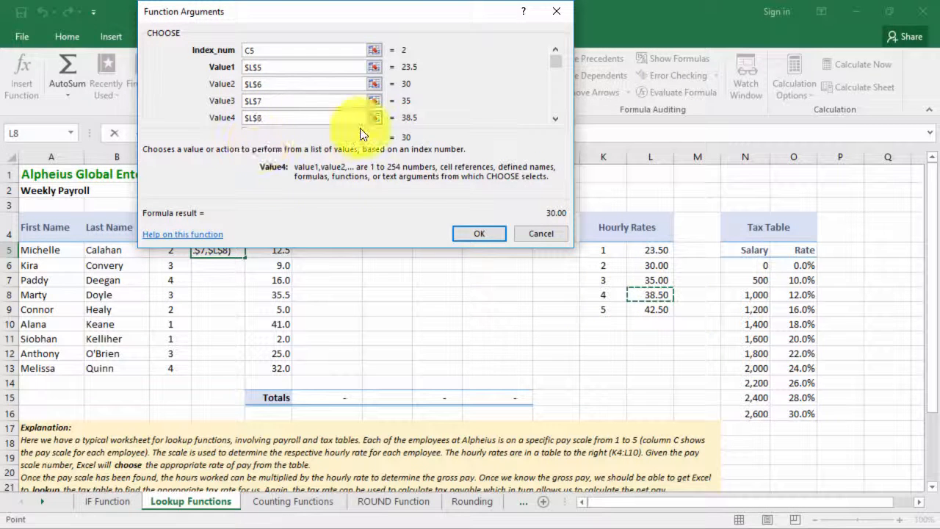
pyautogui.press('Tab')
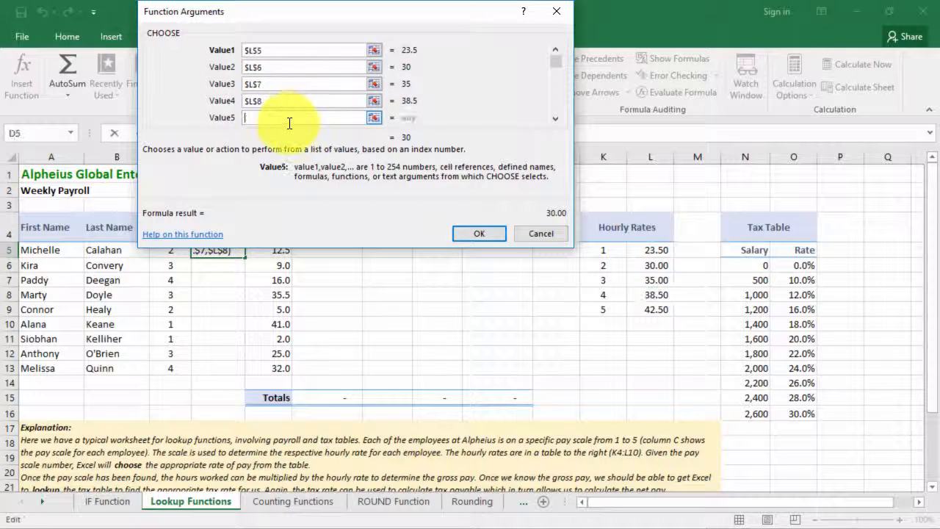
pyautogui.click(646, 309)
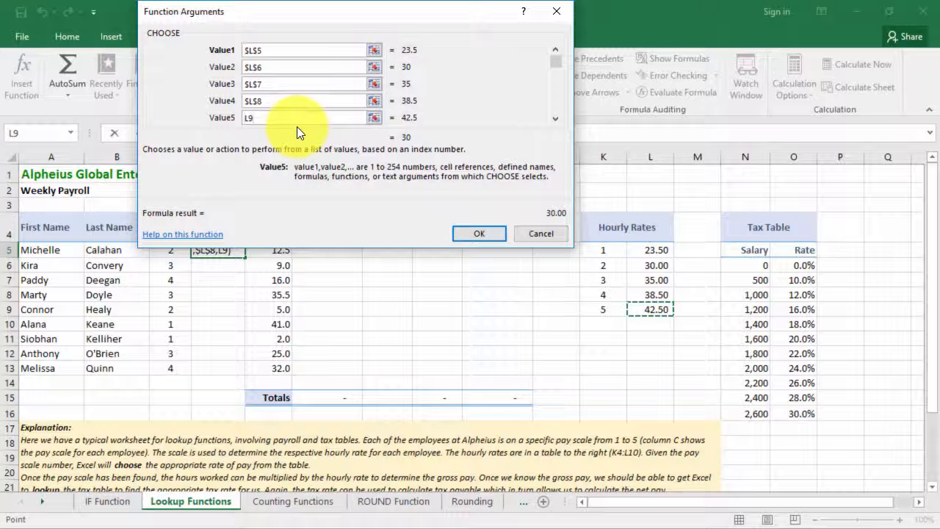
pyautogui.press('F4')
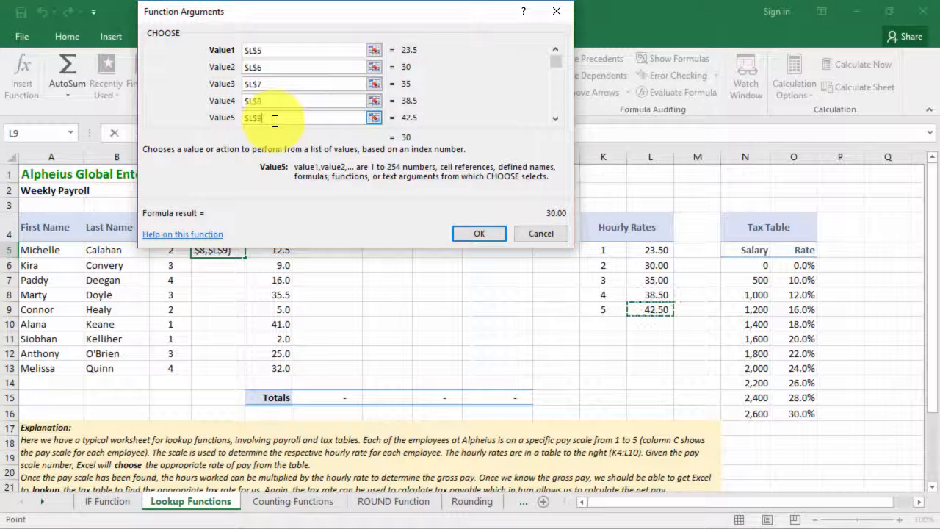
pyautogui.click(467, 230)
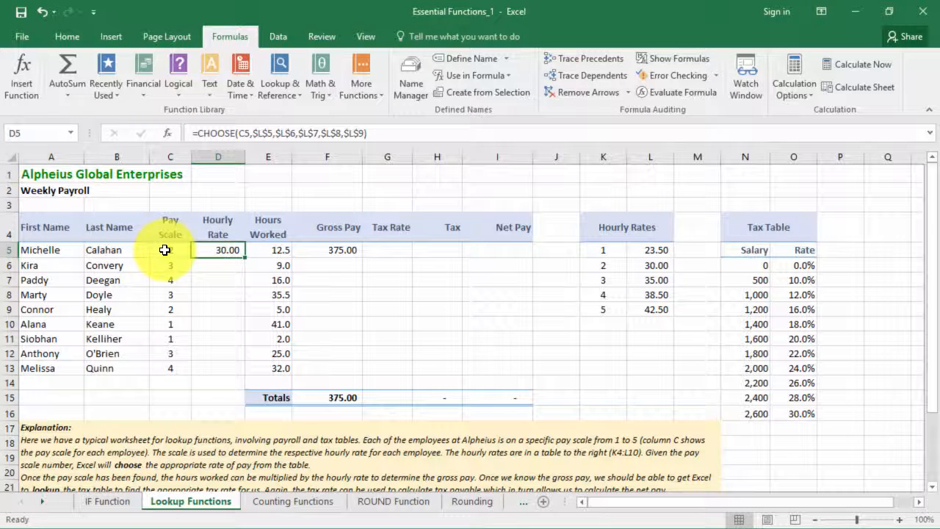
# Compare D5 with the Hourly Rates table and fill its CHOOSE formula down the Hourly Rate column to D13
pyautogui.click(655, 250)
pyautogui.click(656, 266)
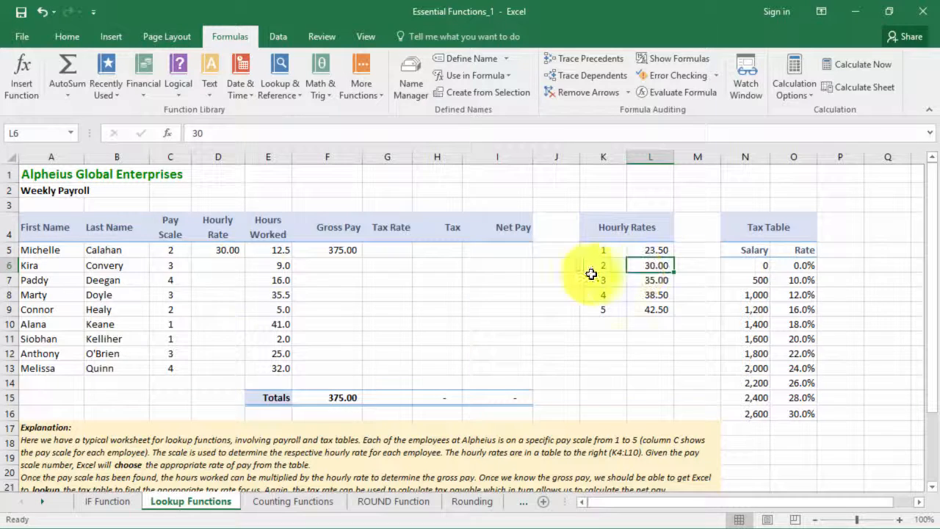
pyautogui.click(212, 250)
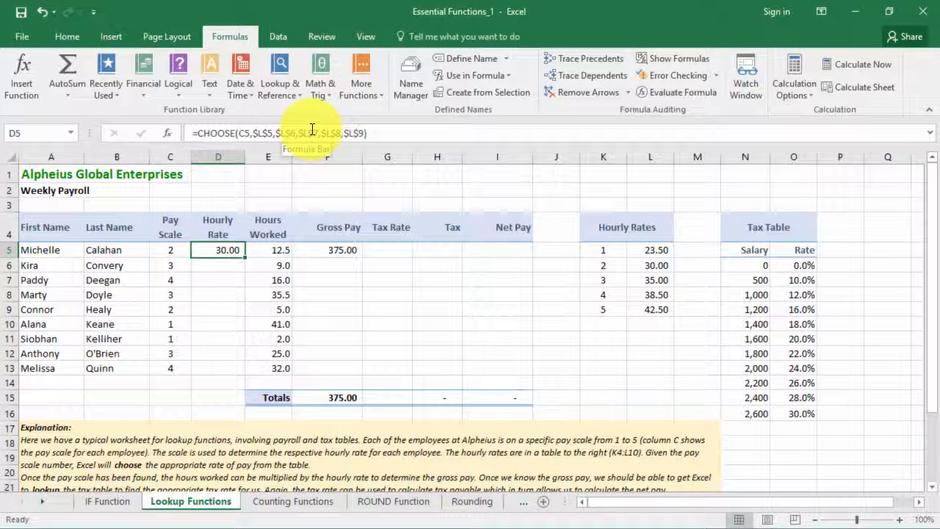
pyautogui.doubleClick(245, 255)
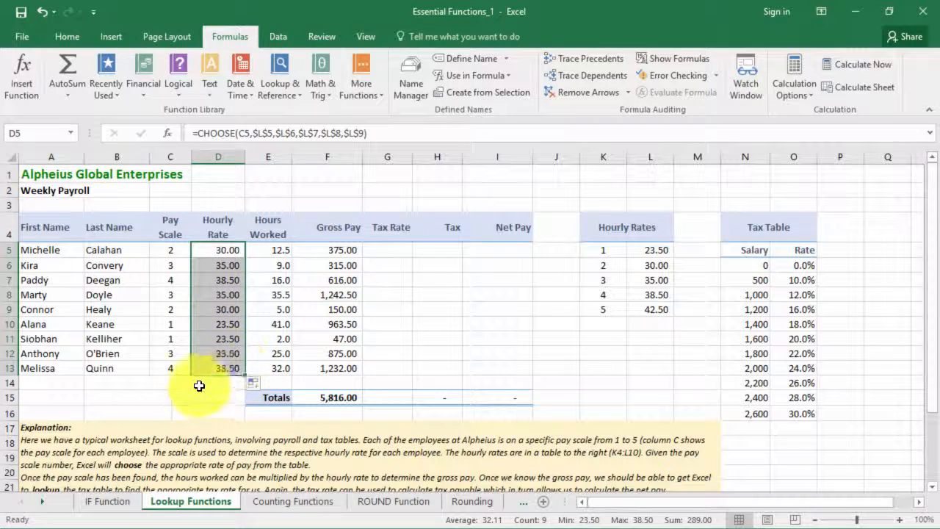
# Change the last employee's pay scale in C13 to 5
pyautogui.click(172, 368)
pyautogui.write('5')
pyautogui.hotkey('ctrl', 'Return')
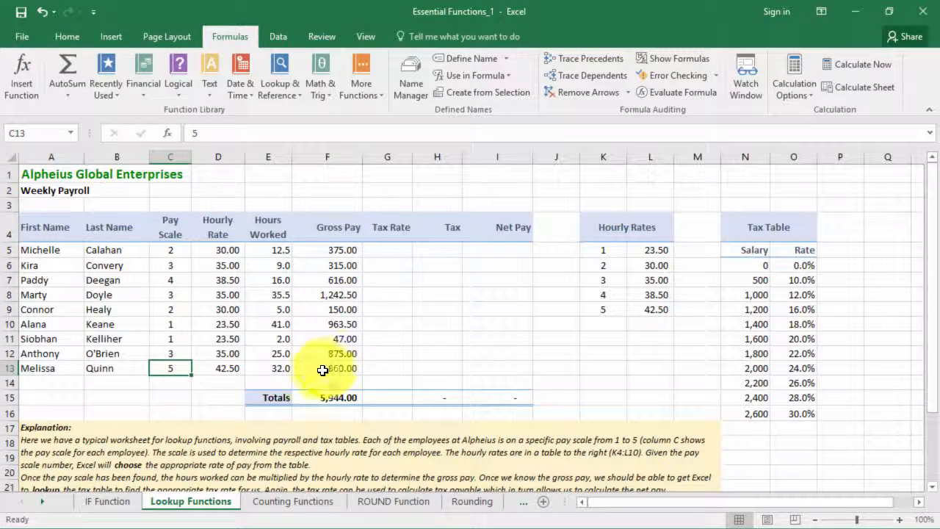
# Review how the CHOOSE formula in D5 relates to pay scale cell C5 and the hourly rates in L5:L9
pyautogui.click(172, 249)
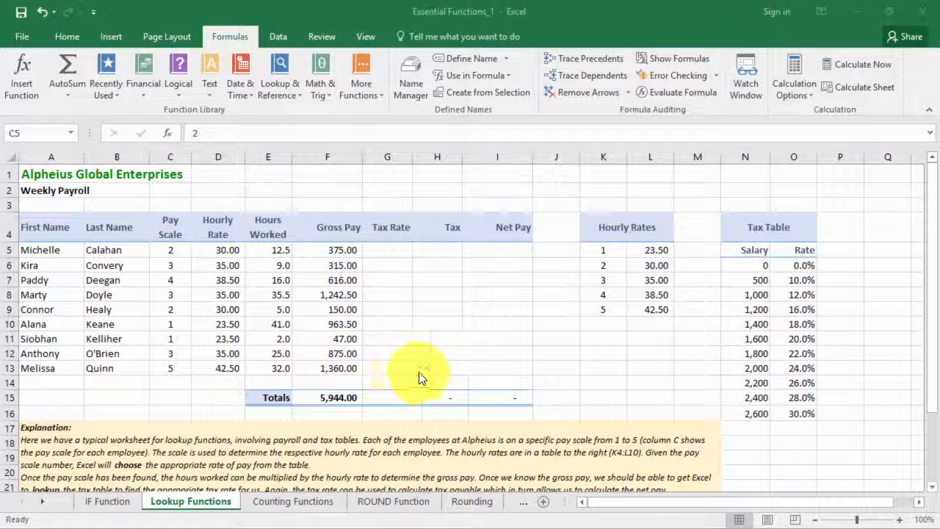
pyautogui.click(664, 250)
pyautogui.moveTo(665, 249); pyautogui.dragTo(662, 309)
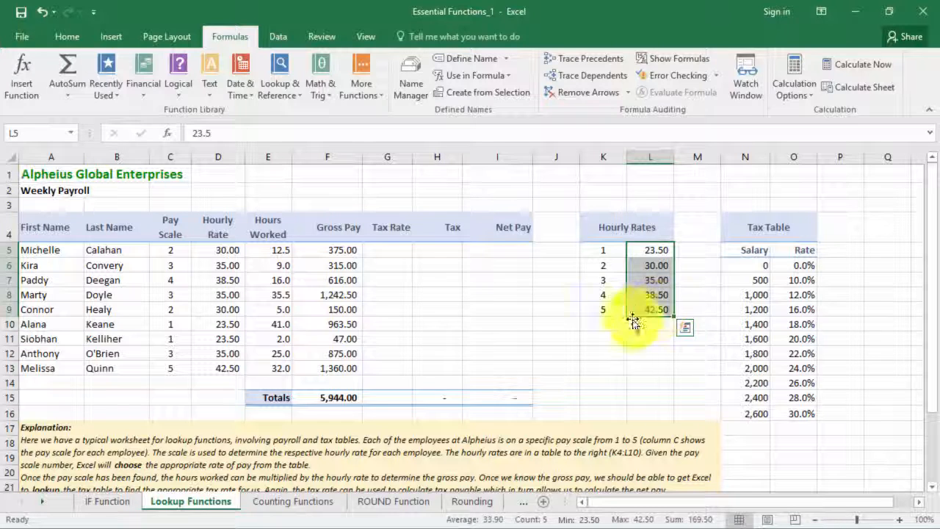
pyautogui.click(225, 247)
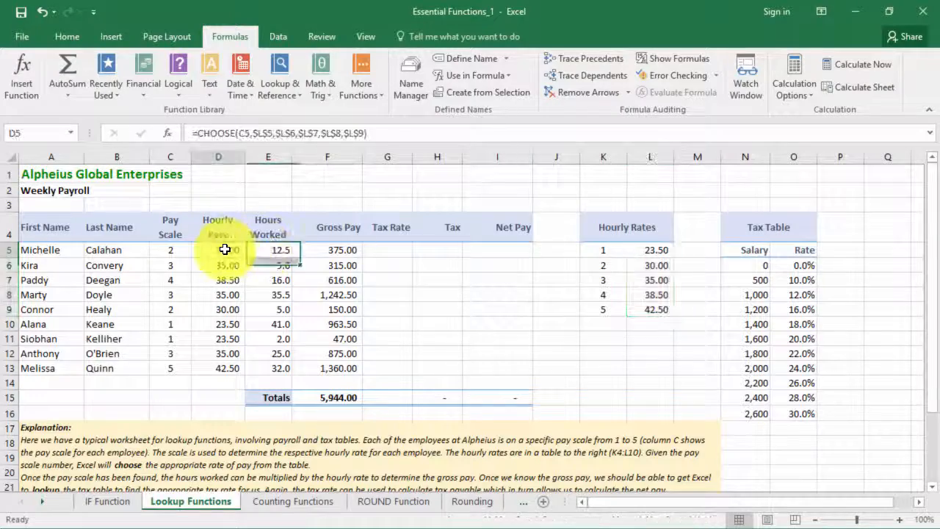